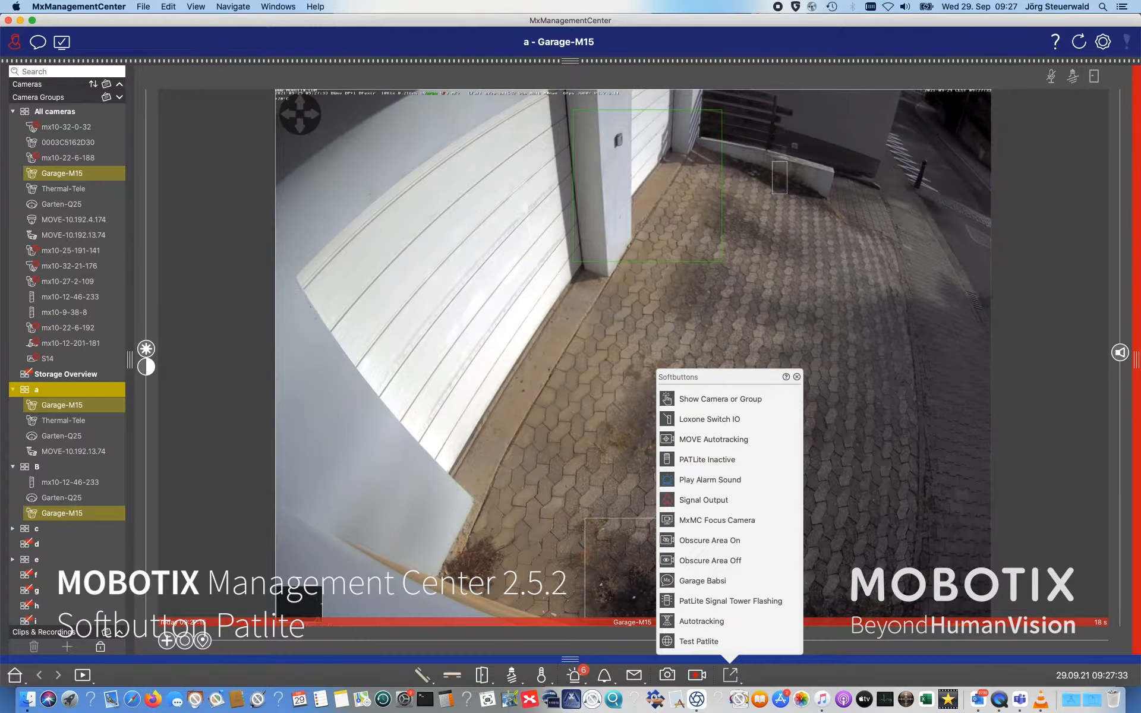
Drag the IMG_8469.MOV QuickTime window onto the screen over the Garage-M15 live view
left_click_drag(1140, 180, 954, 114)
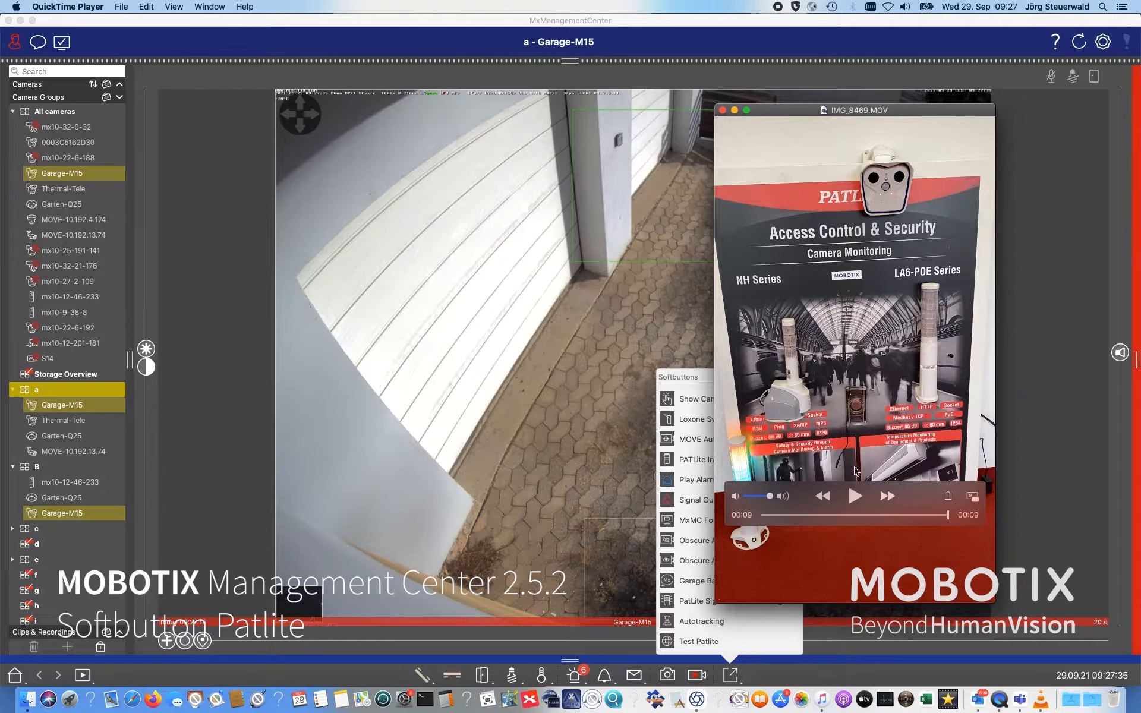
Play the IMG_8469.MOV PATLITE demo clip, then move the player window off the right edge
left_click(854, 497)
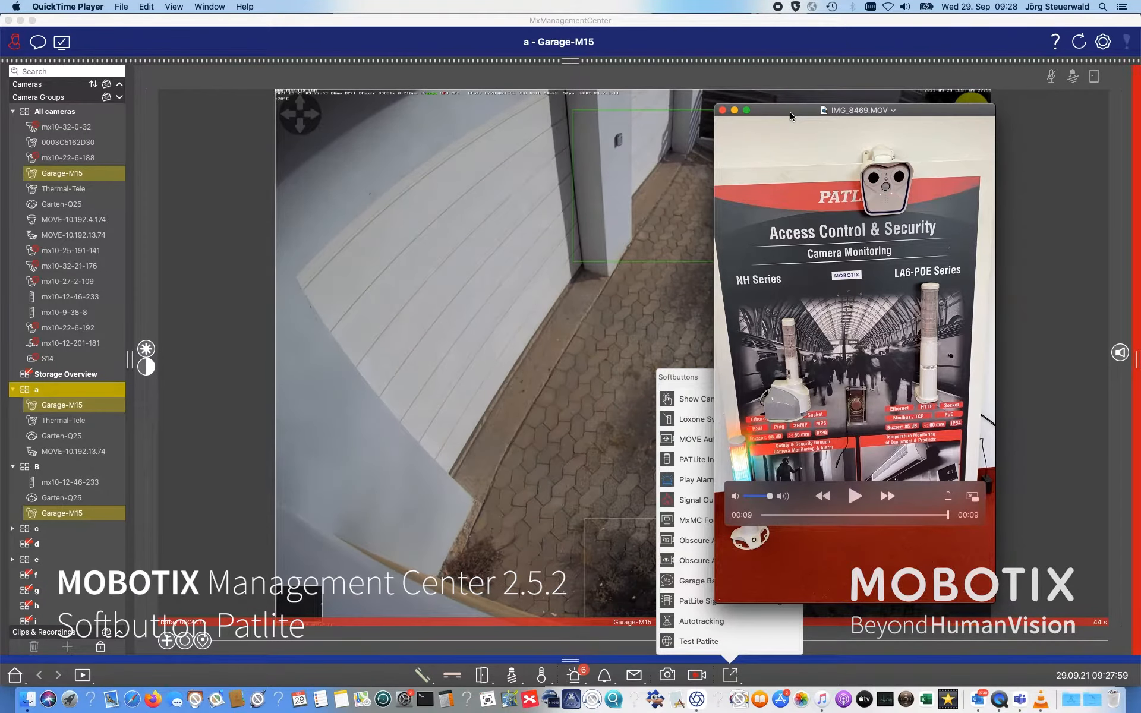
left_click_drag(794, 116, 1140, 154)
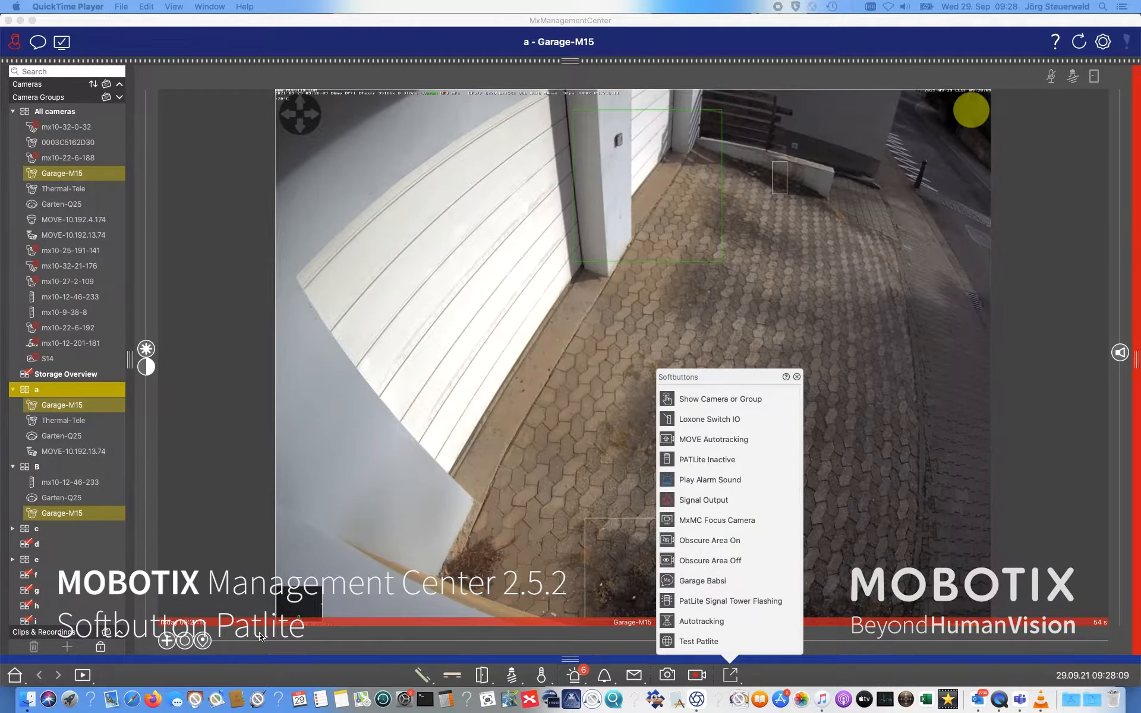
Open View Selection > Components and show the PatLite Signal Tower Flashing softbutton's settings
left_click(82, 675)
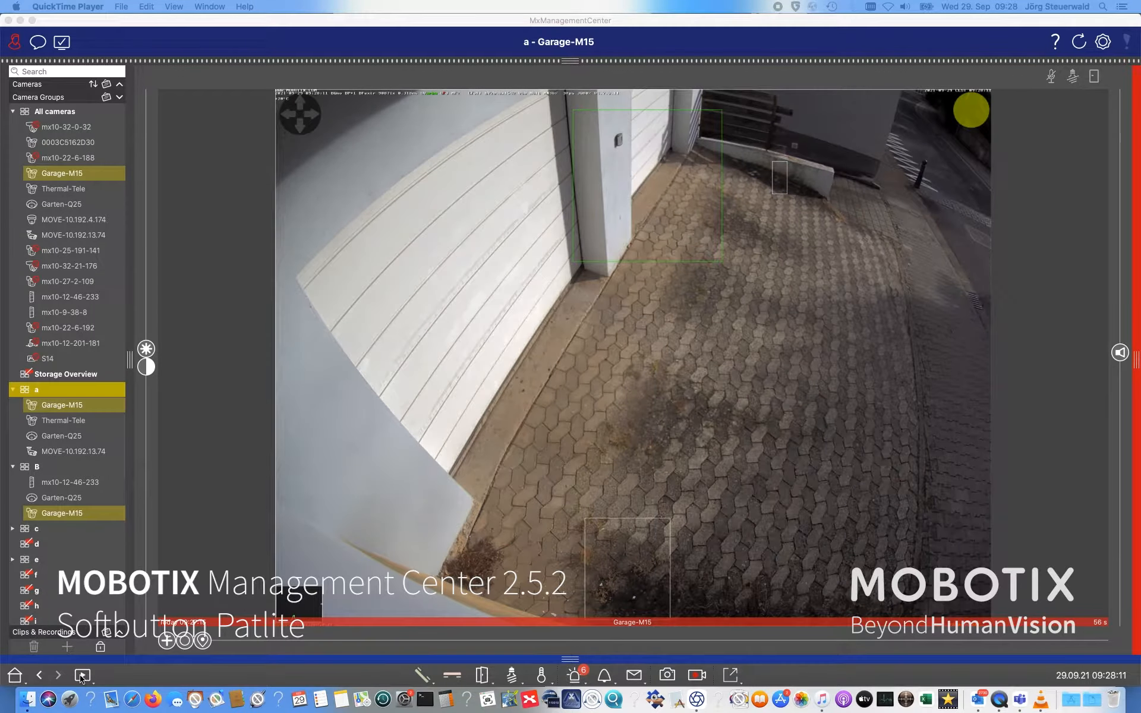
left_click(82, 675)
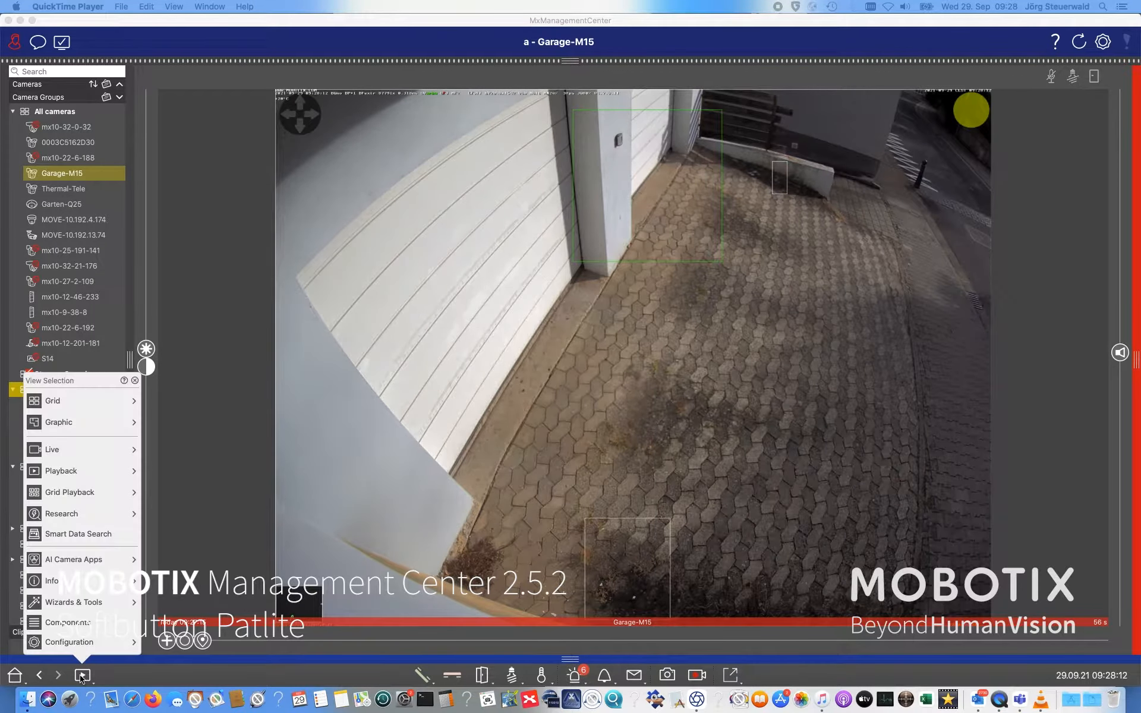
left_click(67, 622)
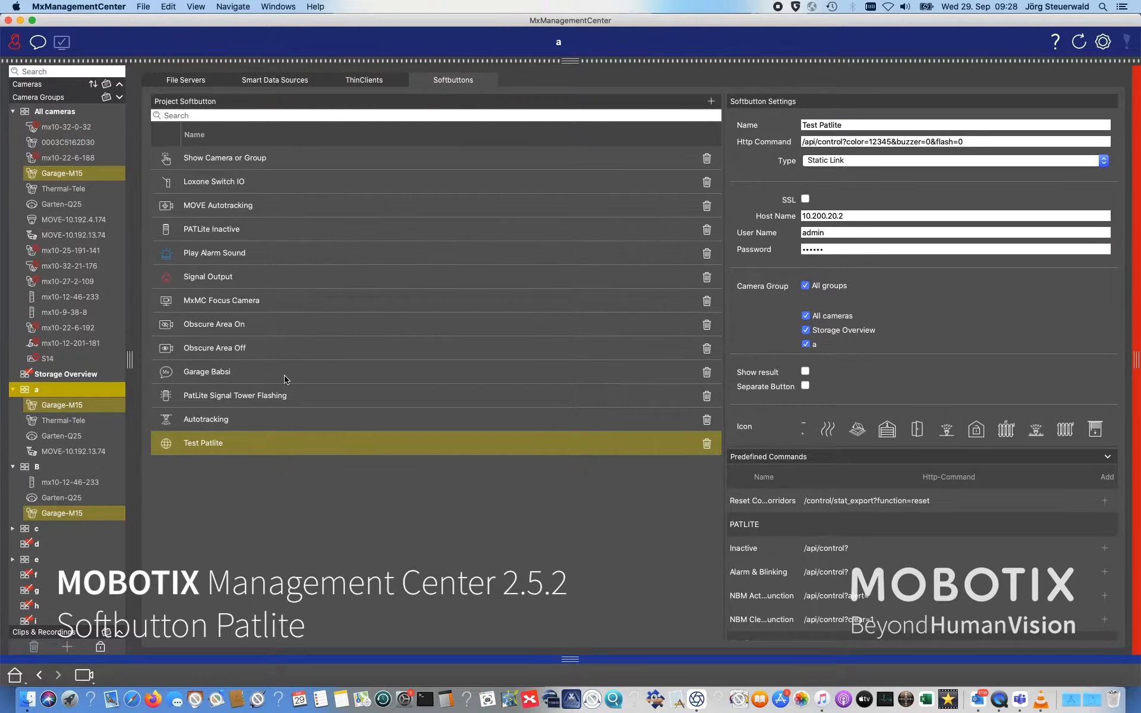
left_click(232, 400)
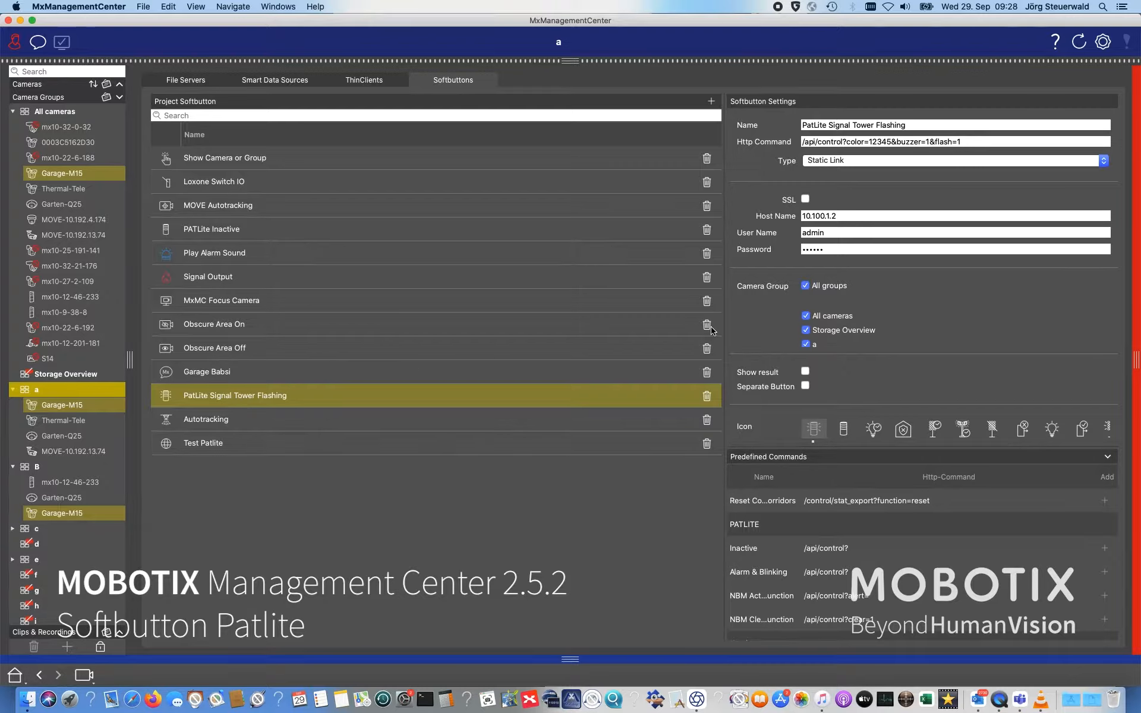
Select the softbutton's name and the color, buzzer and flash parameters of its HTTP command
left_click_drag(918, 125, 795, 130)
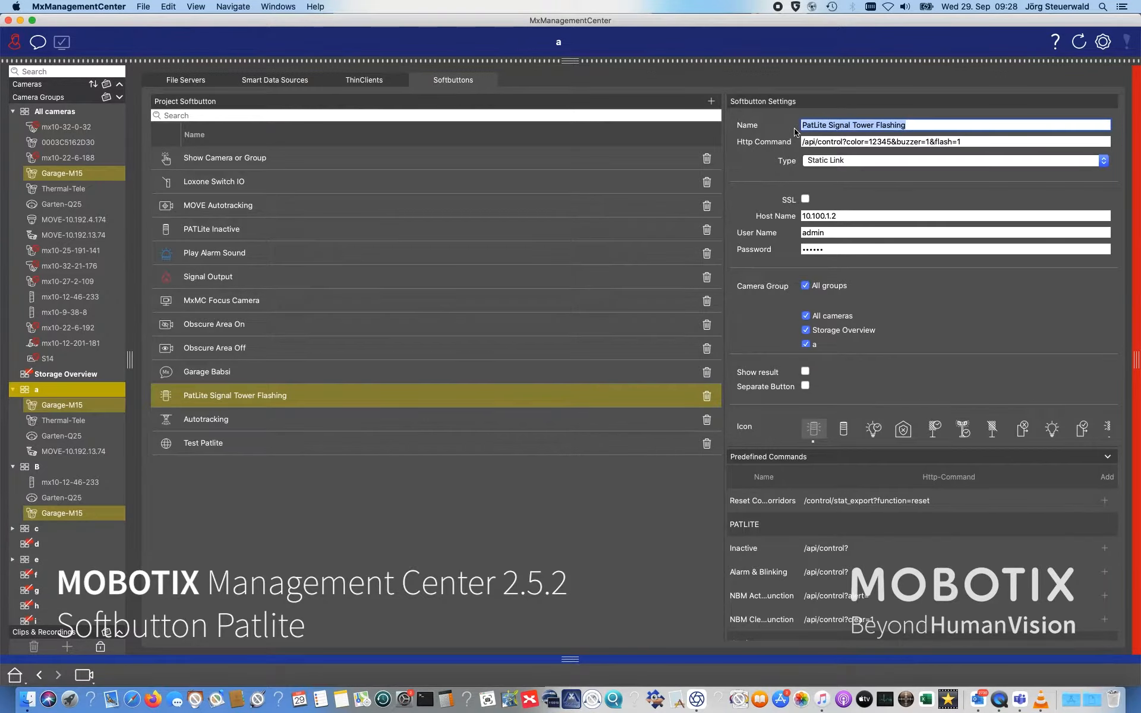
left_click(970, 142)
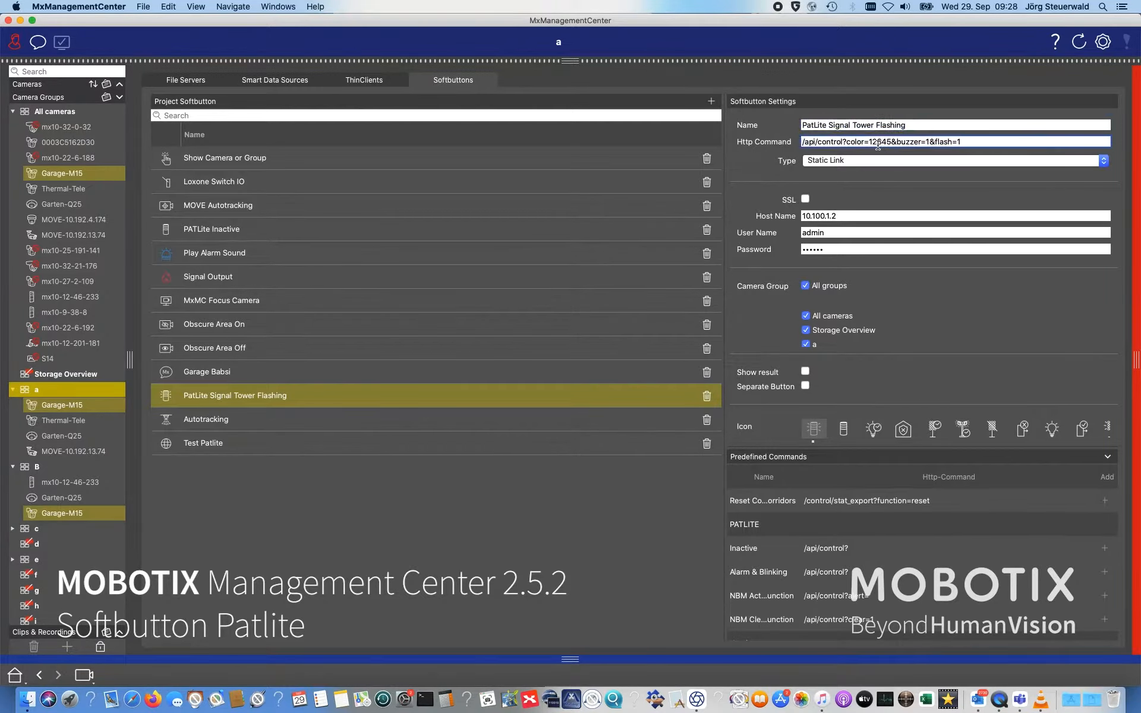
left_click_drag(970, 141, 847, 143)
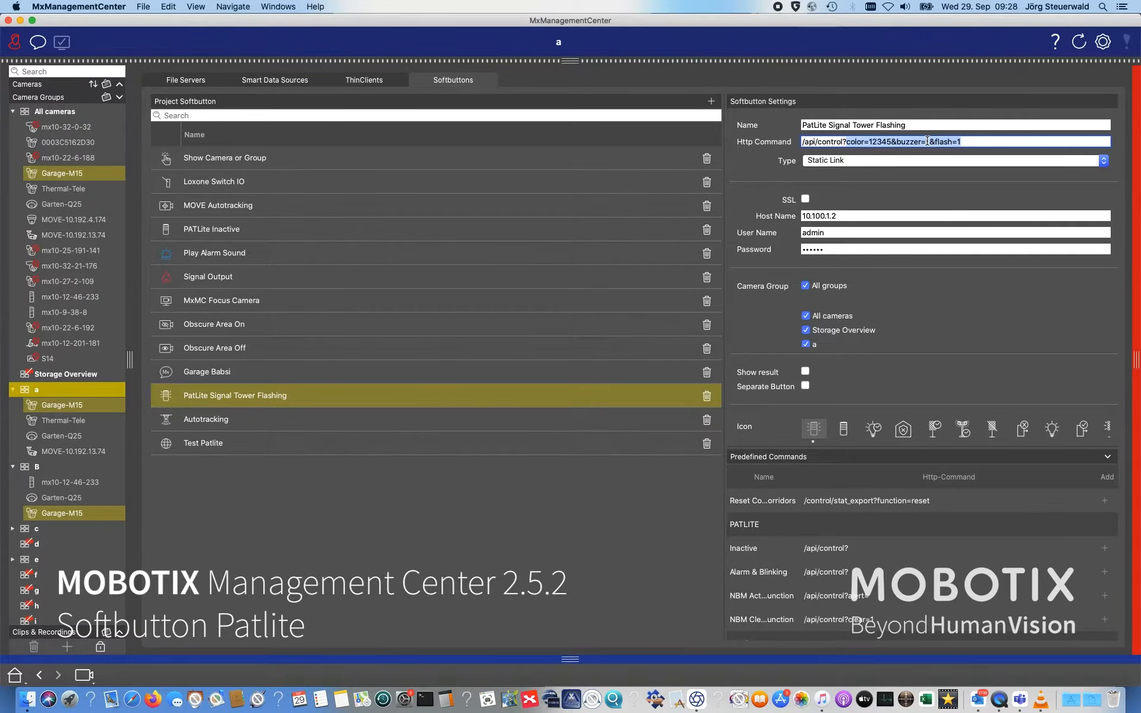
key("Tab")
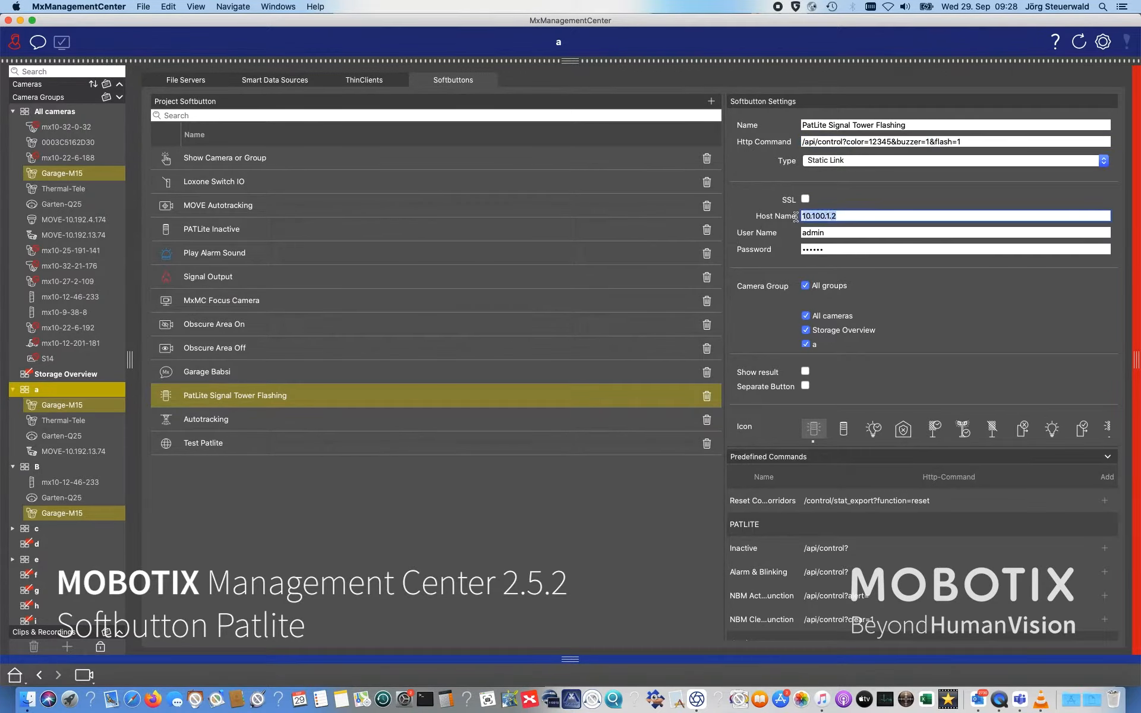
key("Tab")
key("Tab")
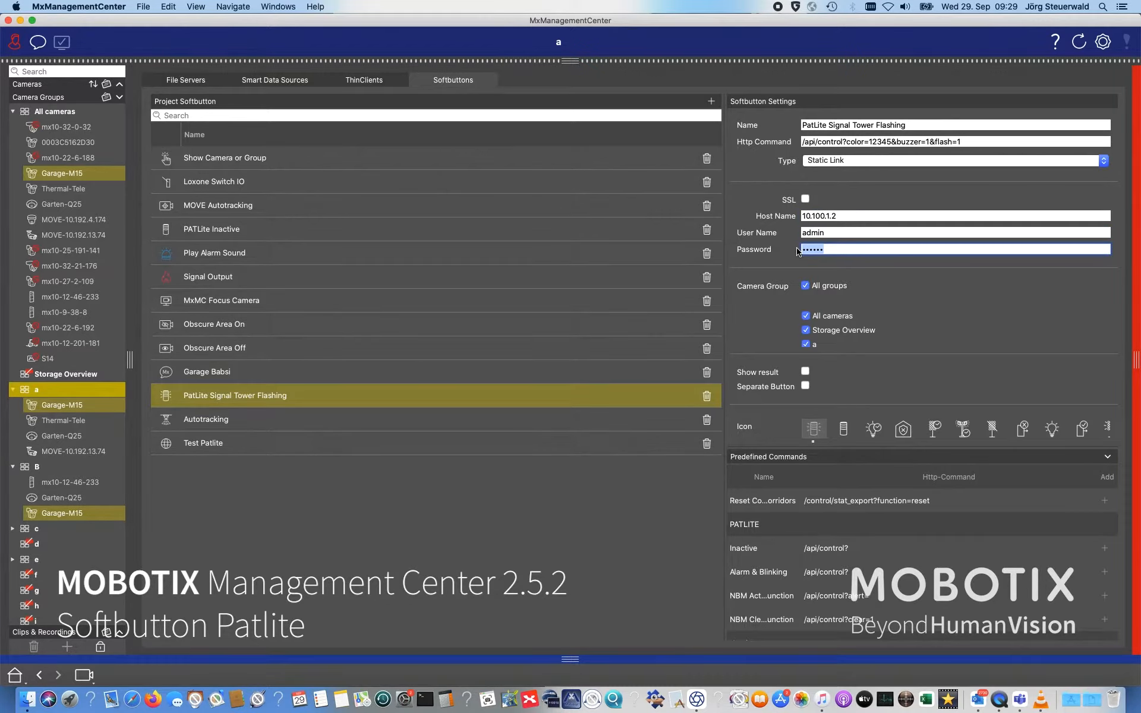
scroll(956, 433, "down", 1)
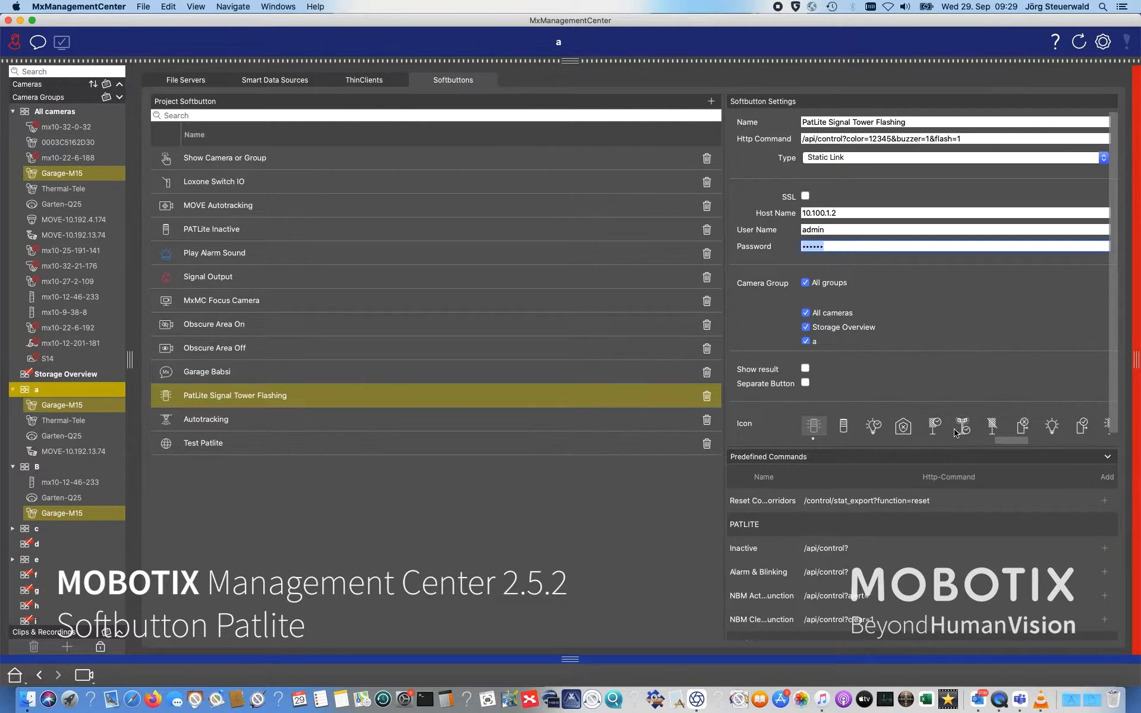
scroll(956, 433, "left", 10)
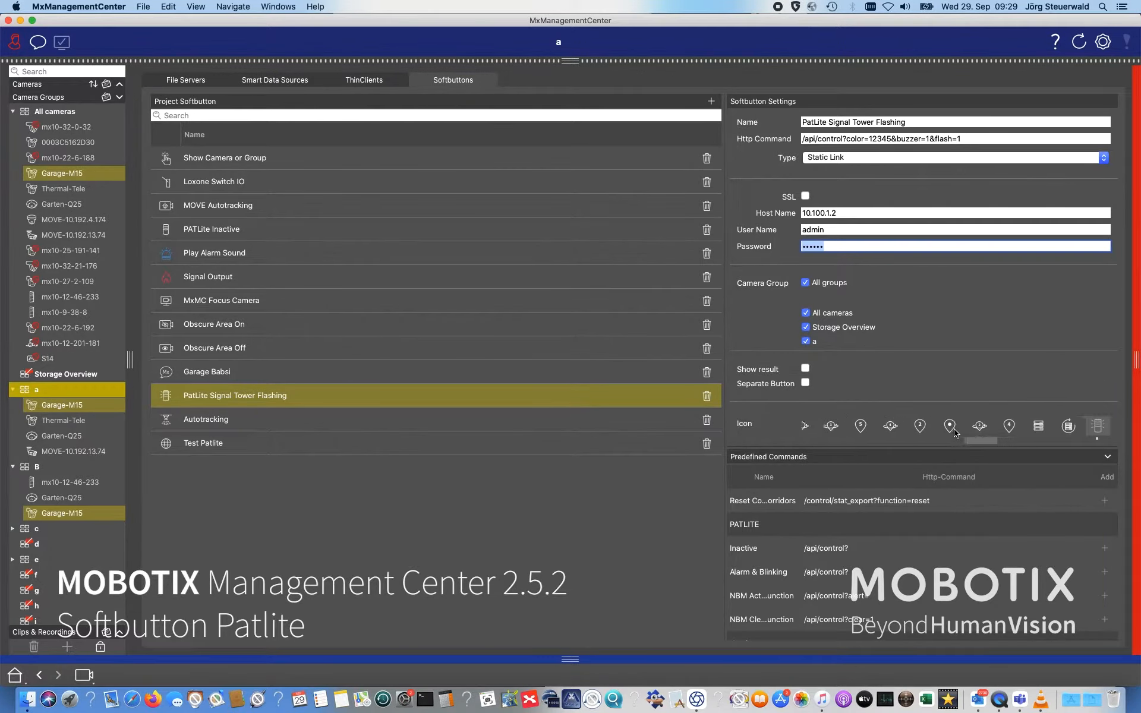
scroll(956, 432, "left", 10)
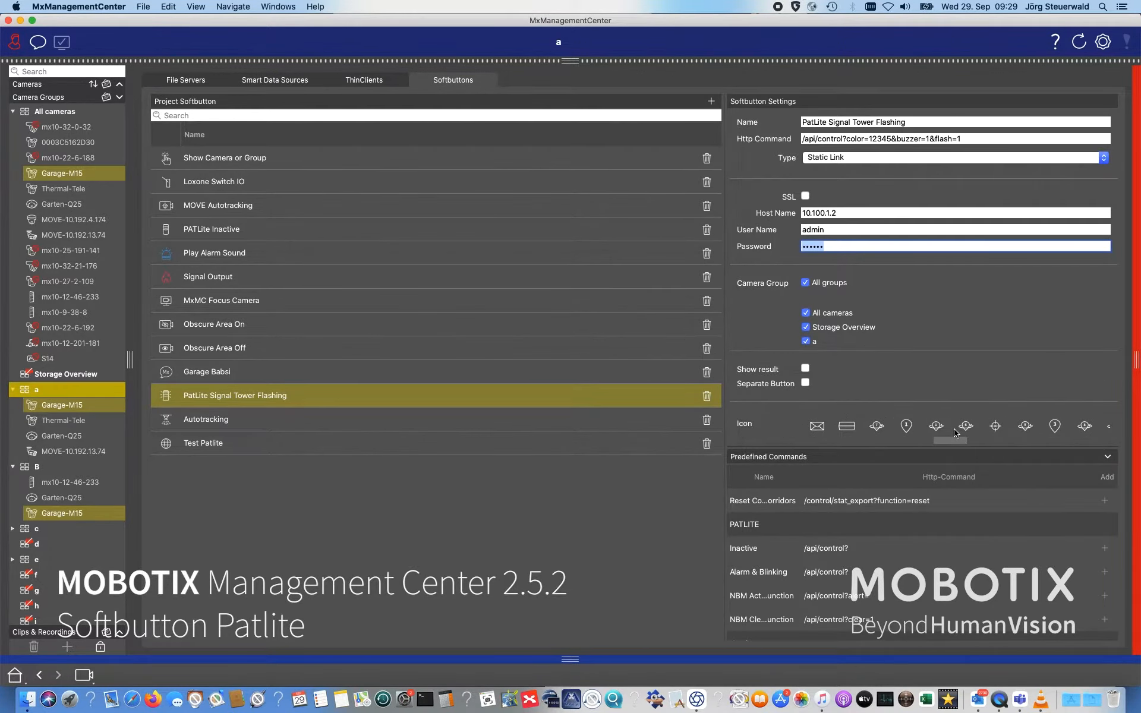
left_click(581, 540)
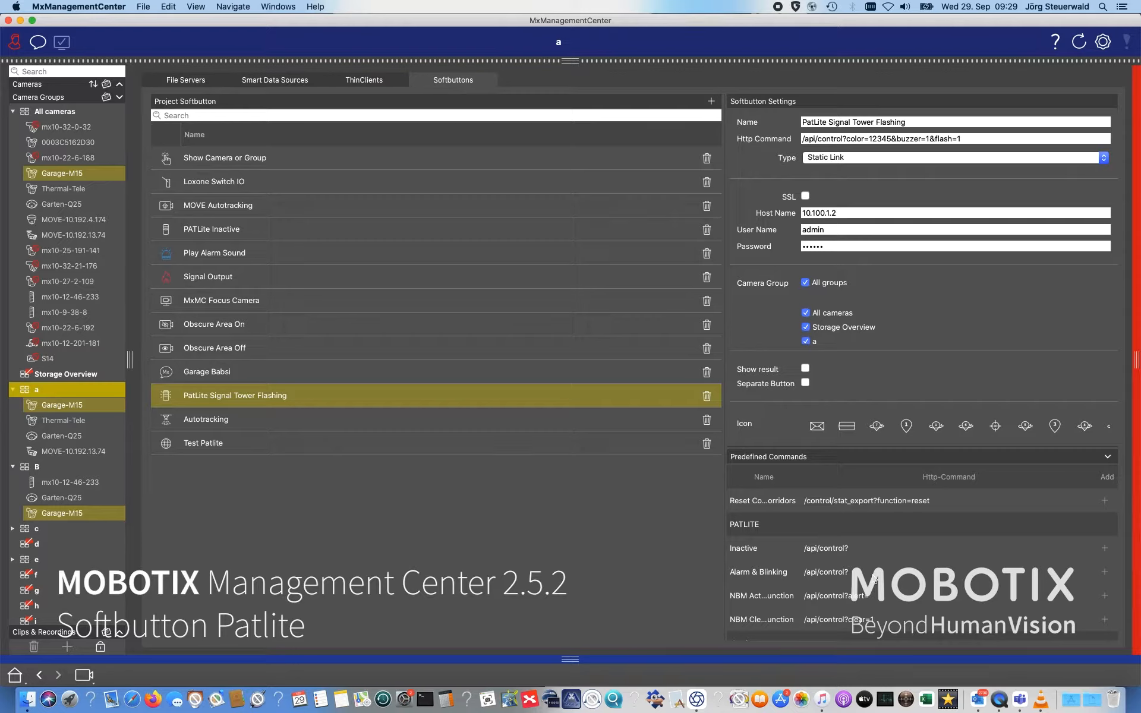
scroll(876, 582, "down", 2)
scroll(875, 582, "up", 2)
Add a softbutton from the PATLITE Alarm & Blinking preset and rename it 'test Patlite NEW'
left_click(1105, 573)
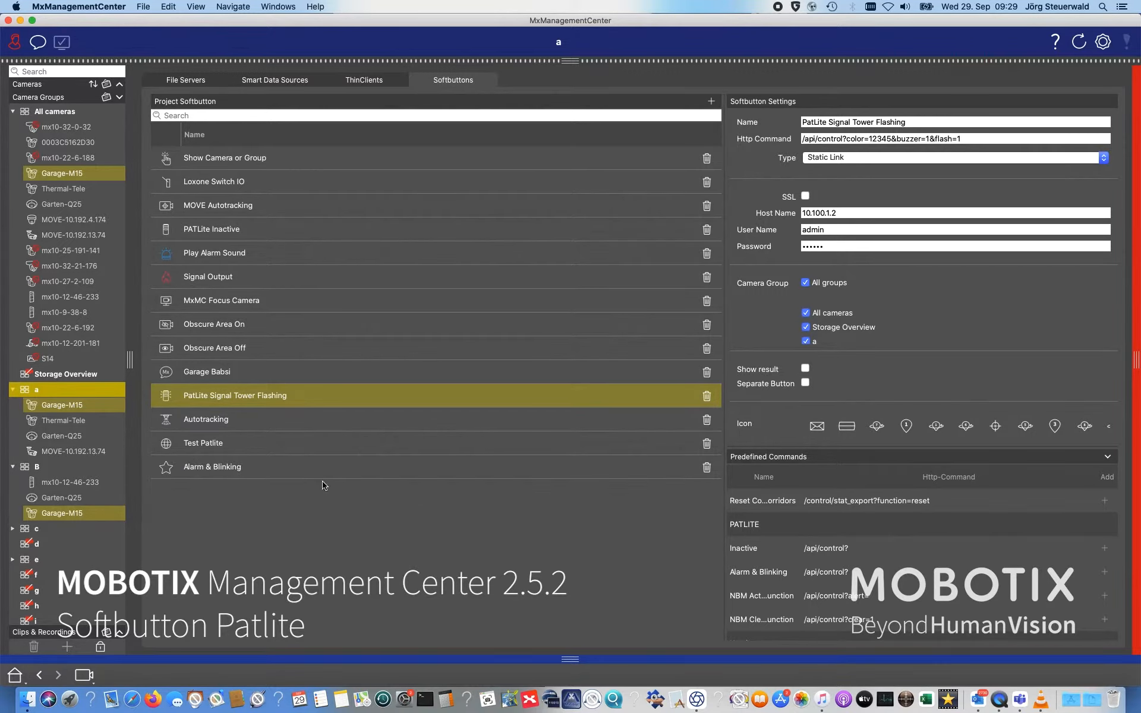
left_click(222, 469)
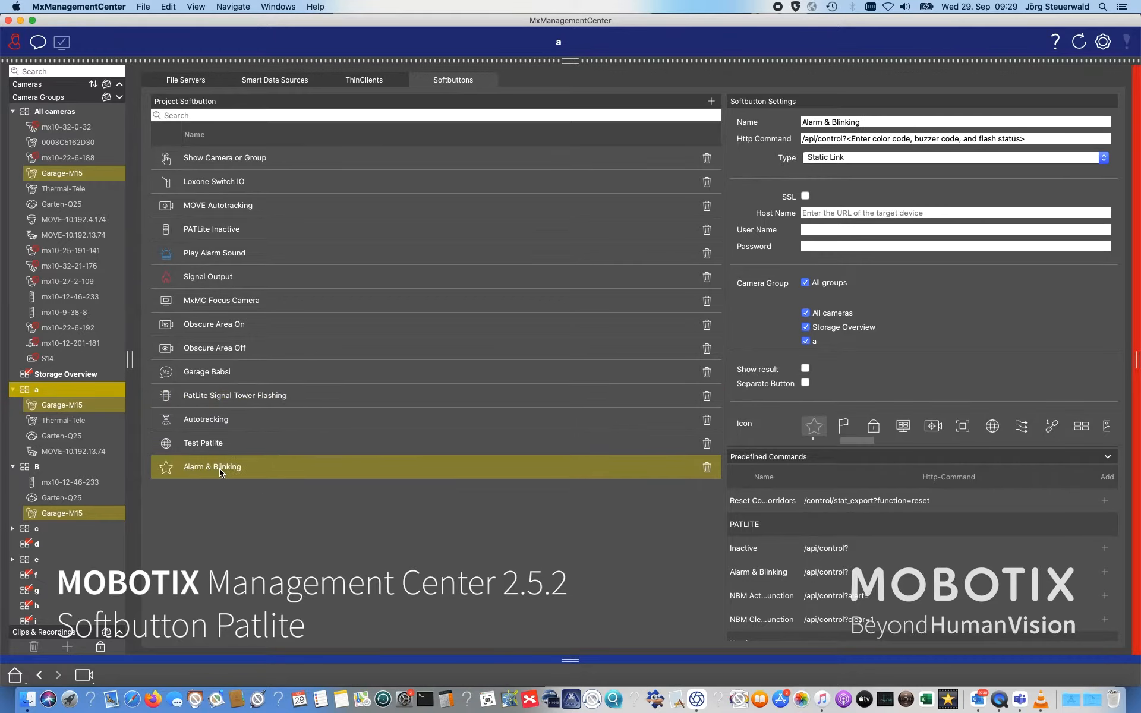
triple_click(844, 123)
type("test Patlite")
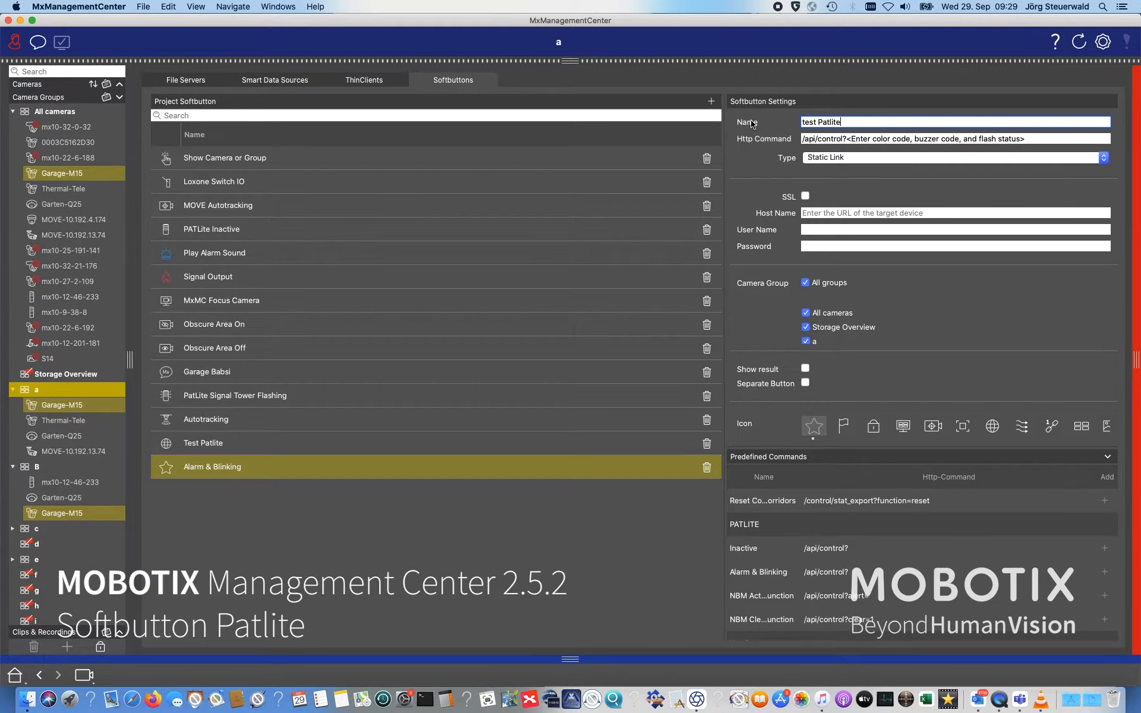
type(" NEW")
Replace the HTTP command's placeholder with 'color=12345&buzzer=0'
left_click(1041, 137)
key("BackSpace")
key("BackSpace")
key("BackSpace")
key("BackSpace")
key("BackSpace")
key("BackSpace")
key("BackSpace")
key("BackSpace")
key("BackSpace")
key("BackSpace")
key("BackSpace")
key("BackSpace")
key("BackSpace")
key("BackSpace")
key("BackSpace")
key("BackSpace")
key("BackSpace")
key("BackSpace")
key("BackSpace")
key("BackSpace")
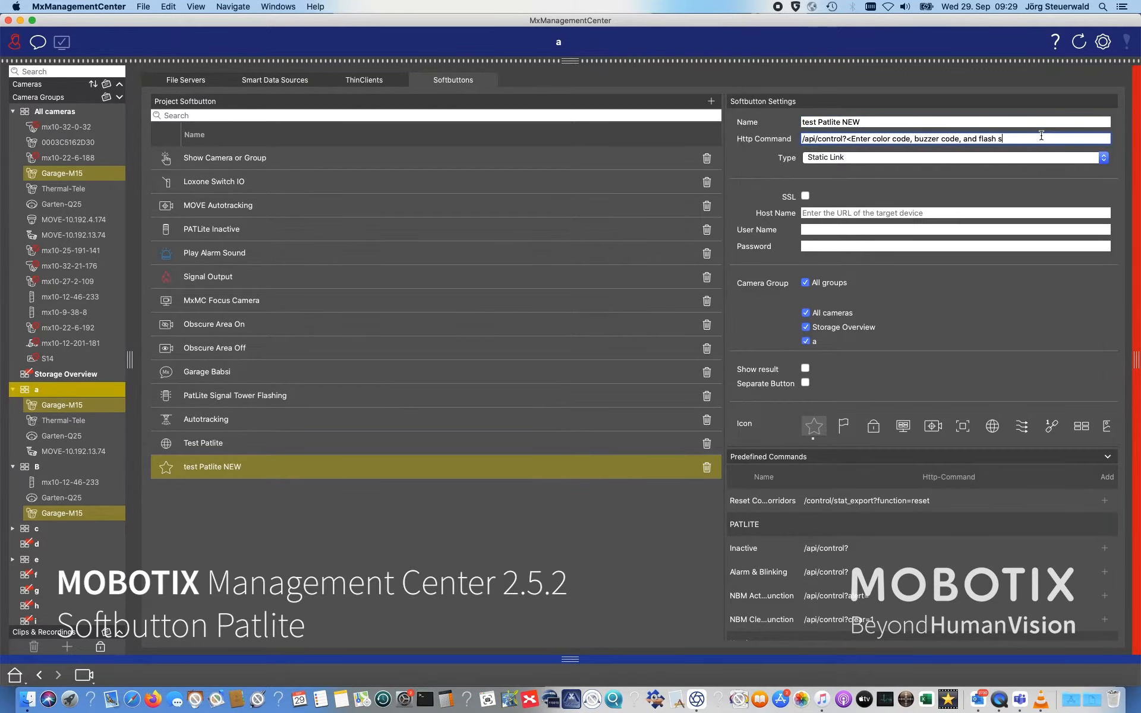
key("BackSpace")
key("BackSpace")
key("BackSpace")
key("BackSpace")
key("BackSpace")
key("BackSpace")
key("BackSpace")
key("BackSpace")
key("BackSpace")
key("BackSpace")
key("BackSpace")
key("BackSpace")
key("BackSpace")
key("BackSpace")
key("BackSpace")
key("BackSpace")
key("BackSpace")
key("BackSpace")
key("BackSpace")
key("BackSpace")
type("color=")
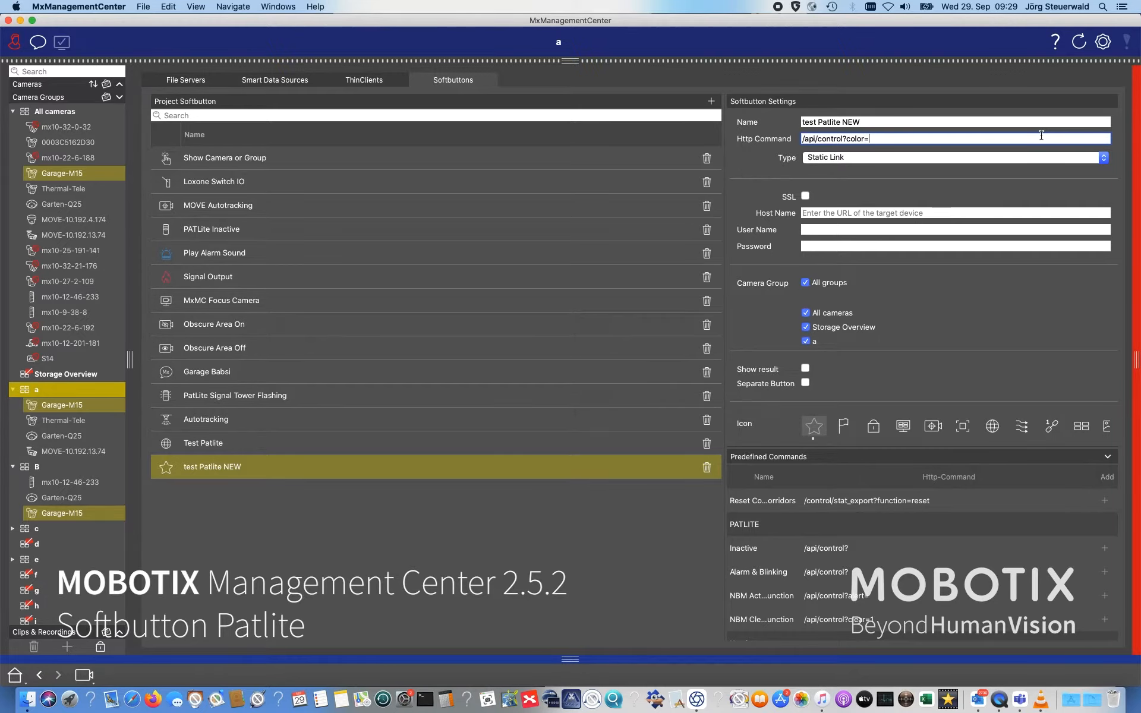
type("12345&buzzer=0&flash=0")
Set the host name to 10.200.20.1 and fill in the user name and password
left_click(892, 215)
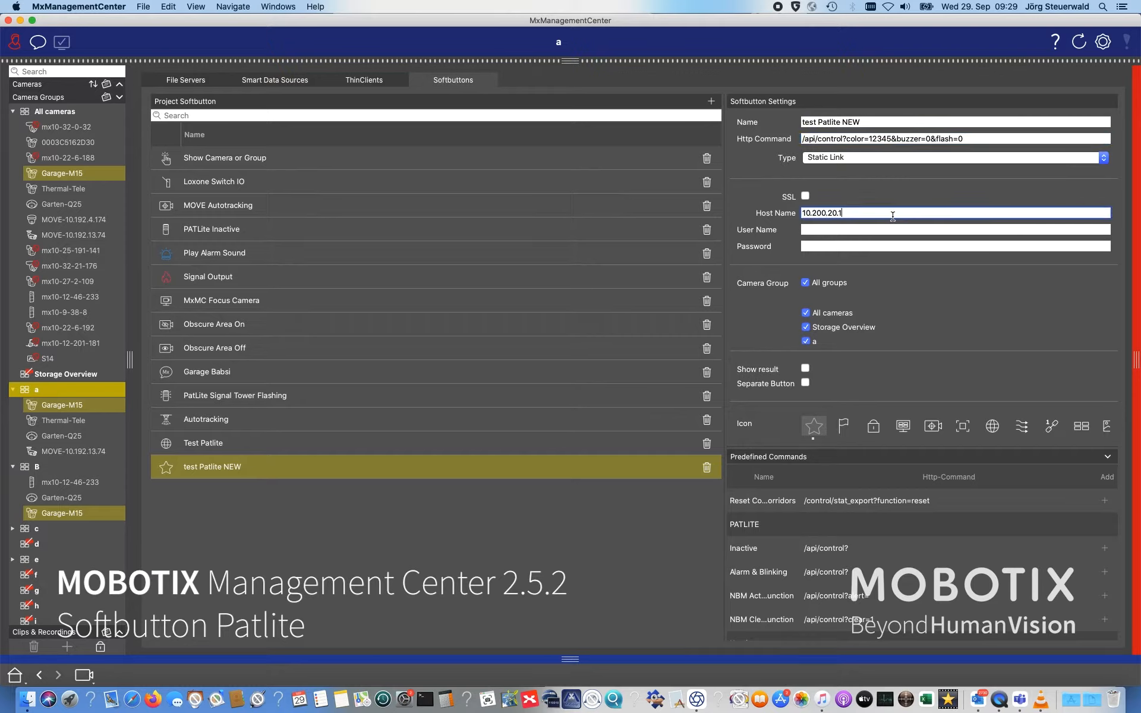
key("Tab")
key("Tab")
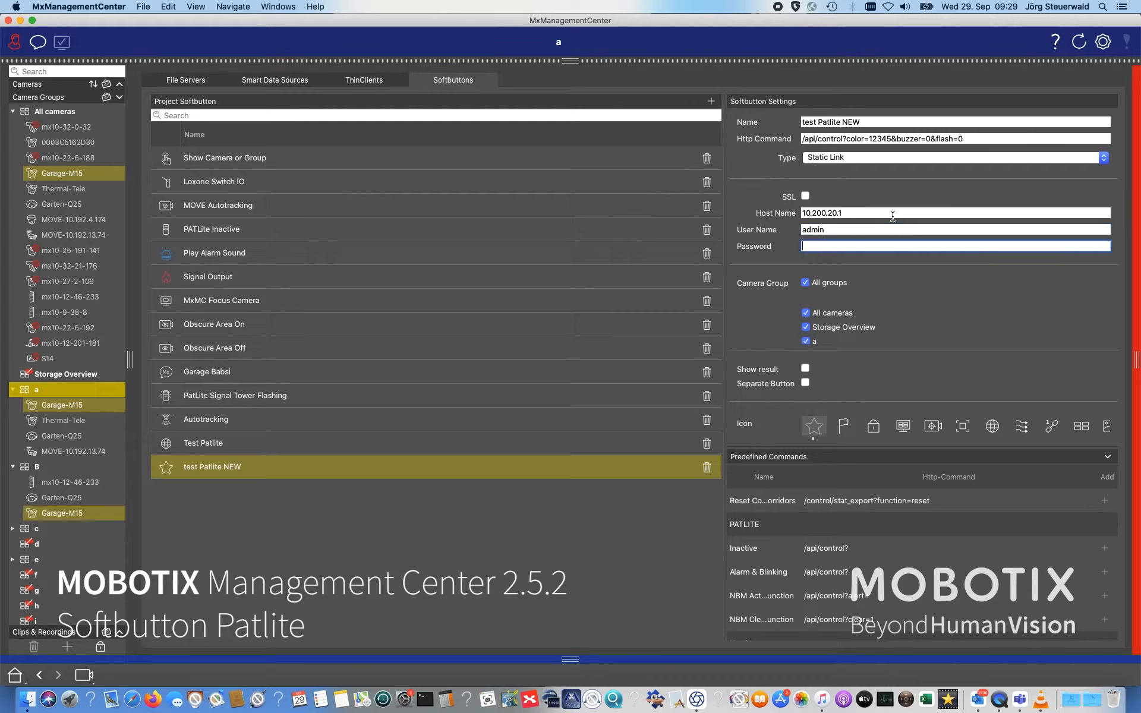
Try the wrench, grid and cylinder icons, settling on the signal-tower icon
left_click(1051, 428)
left_click(1082, 426)
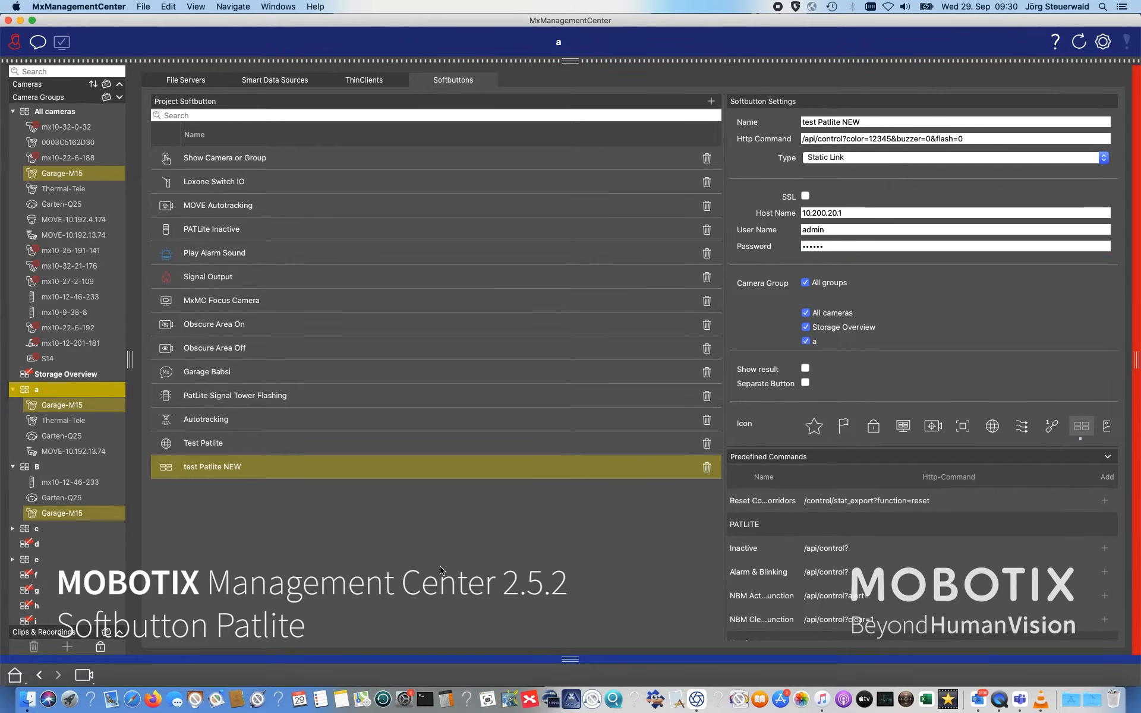
scroll(872, 429, "right", 10)
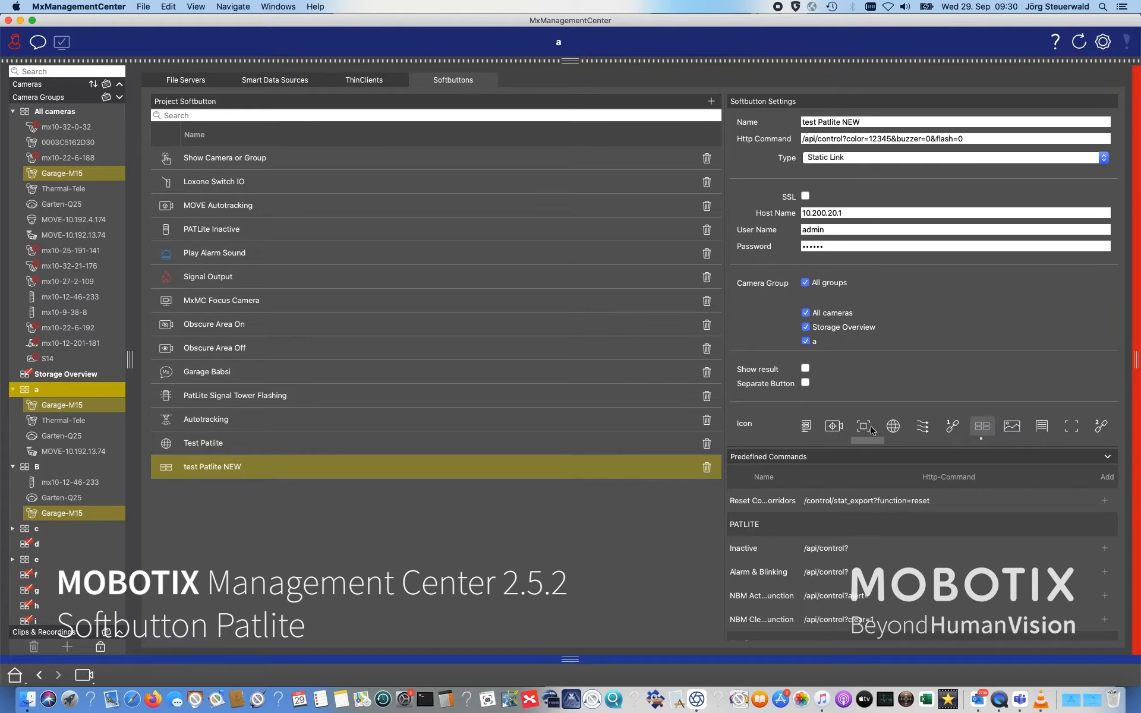
scroll(872, 430, "right", 10)
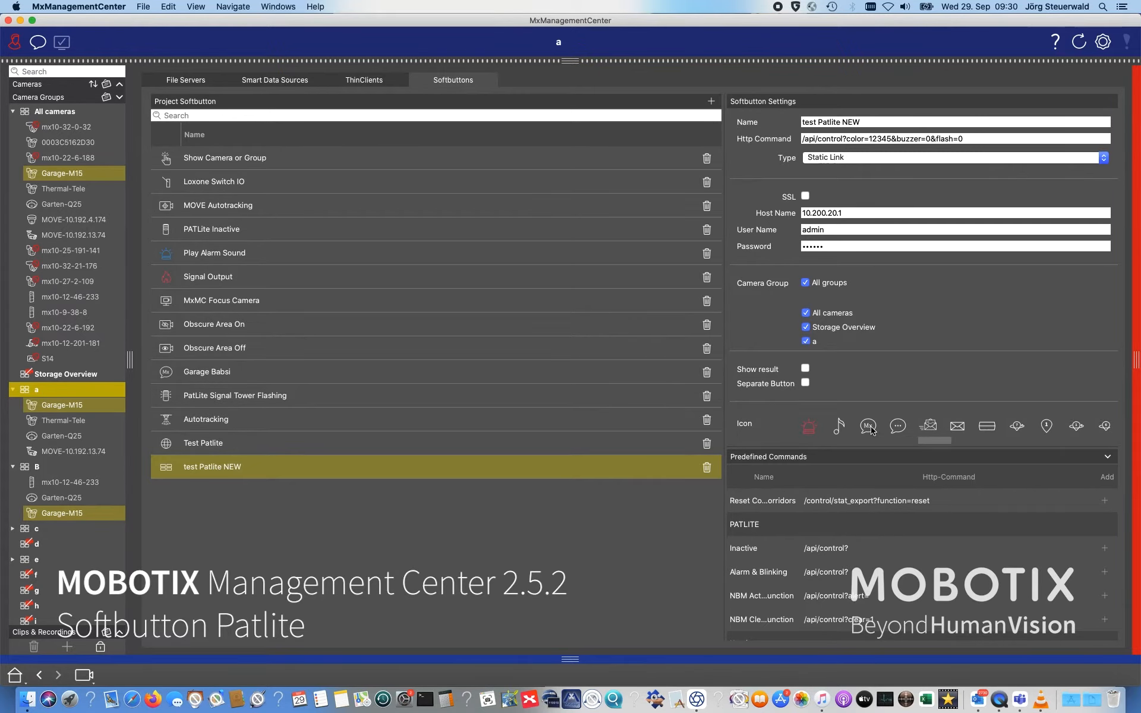
scroll(872, 430, "right", 4)
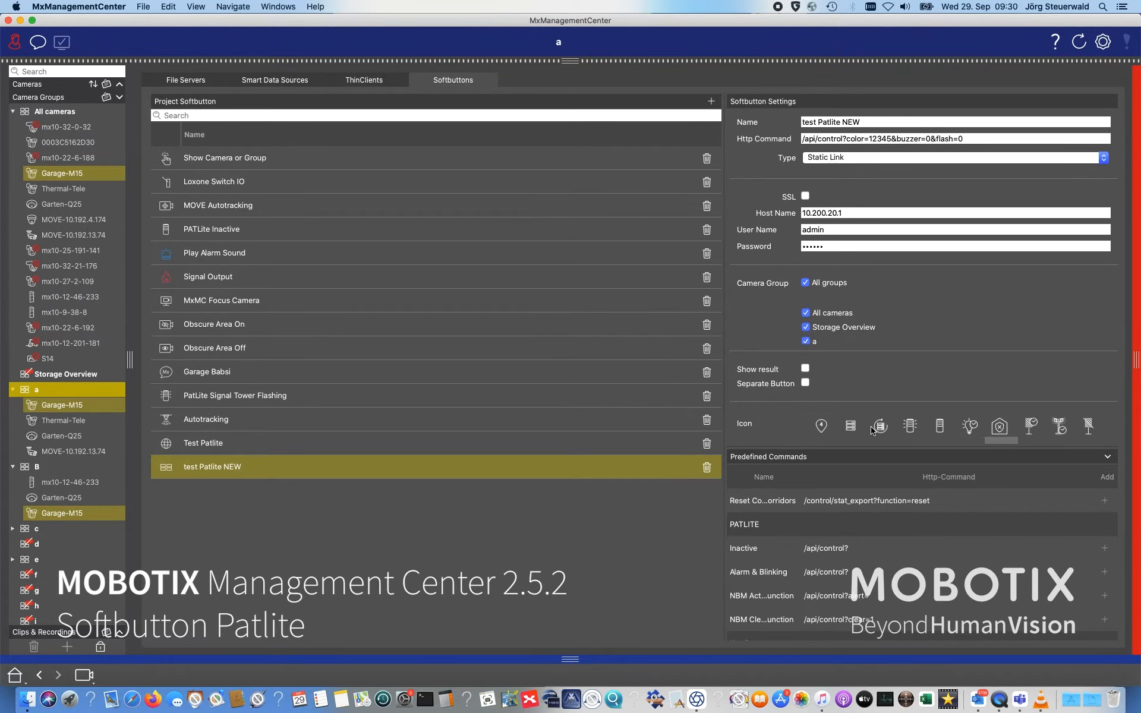
left_click(912, 432)
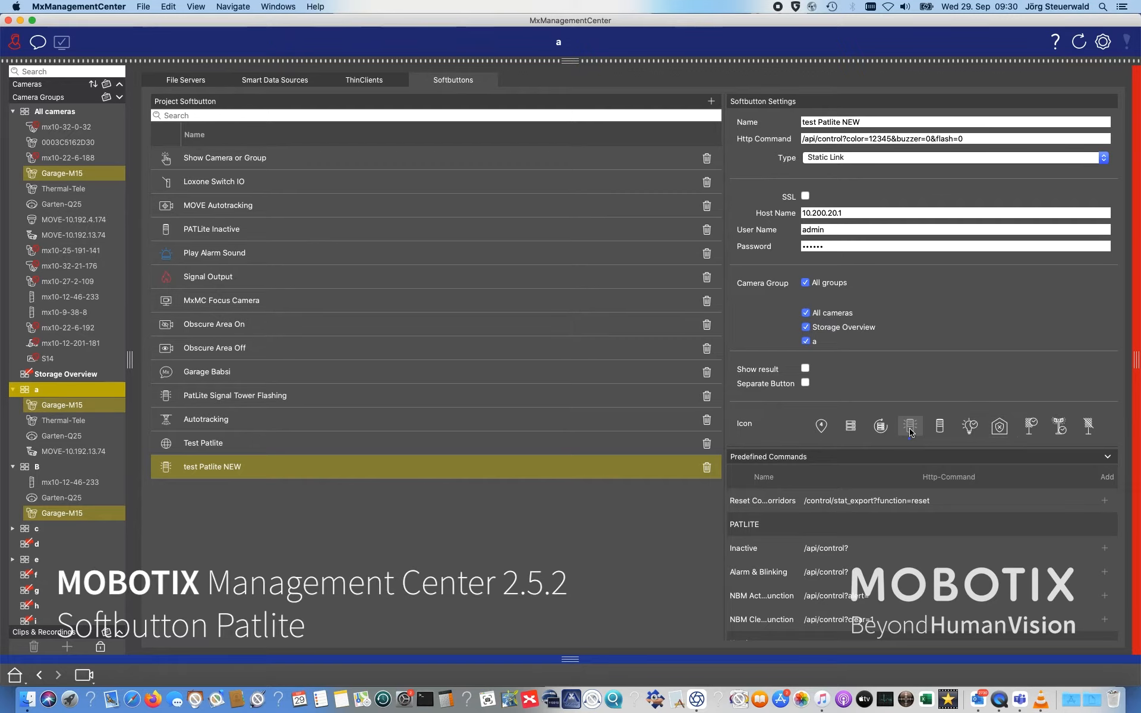
left_click(940, 434)
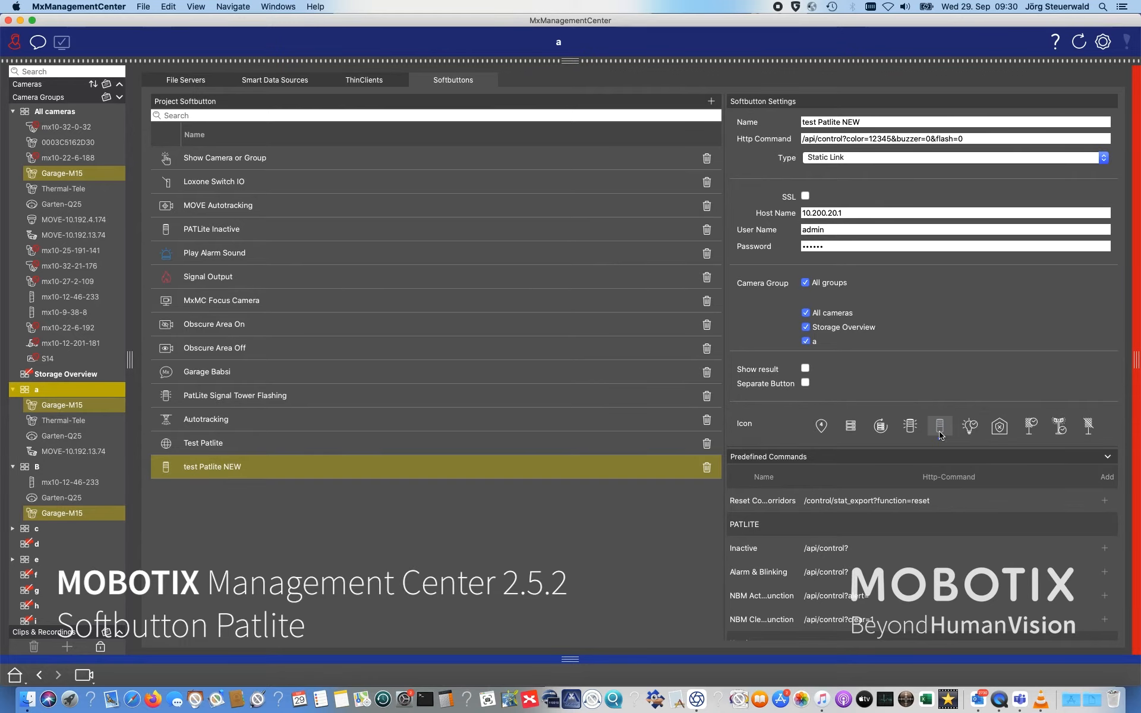
left_click(912, 432)
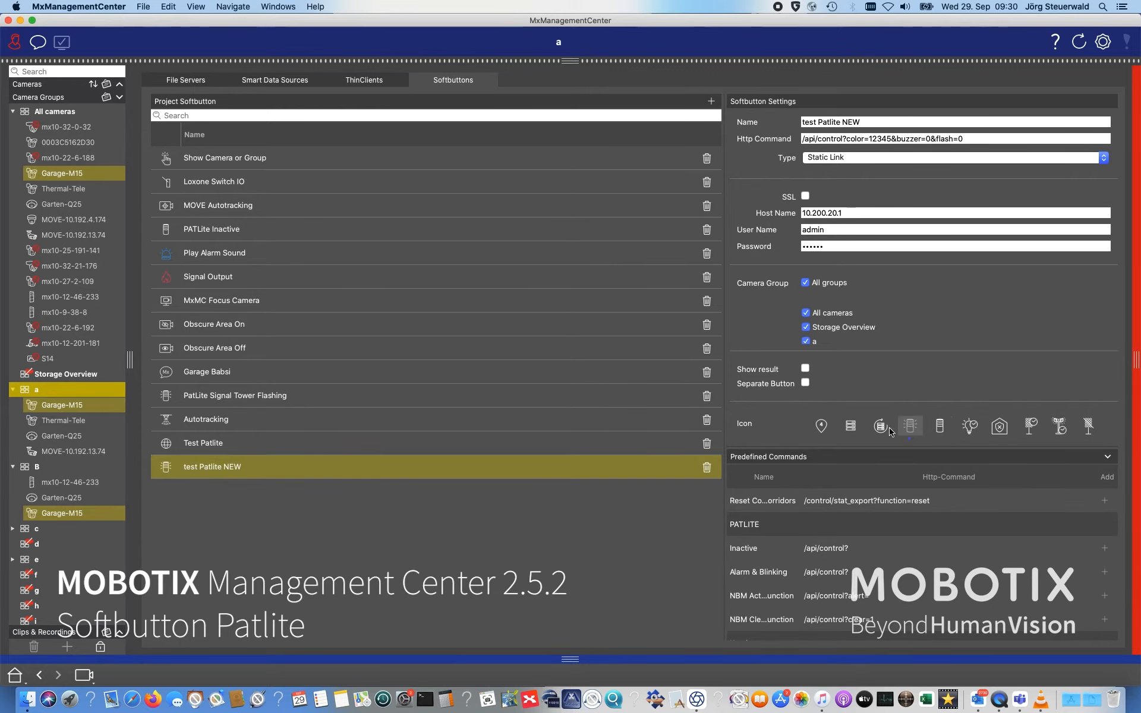